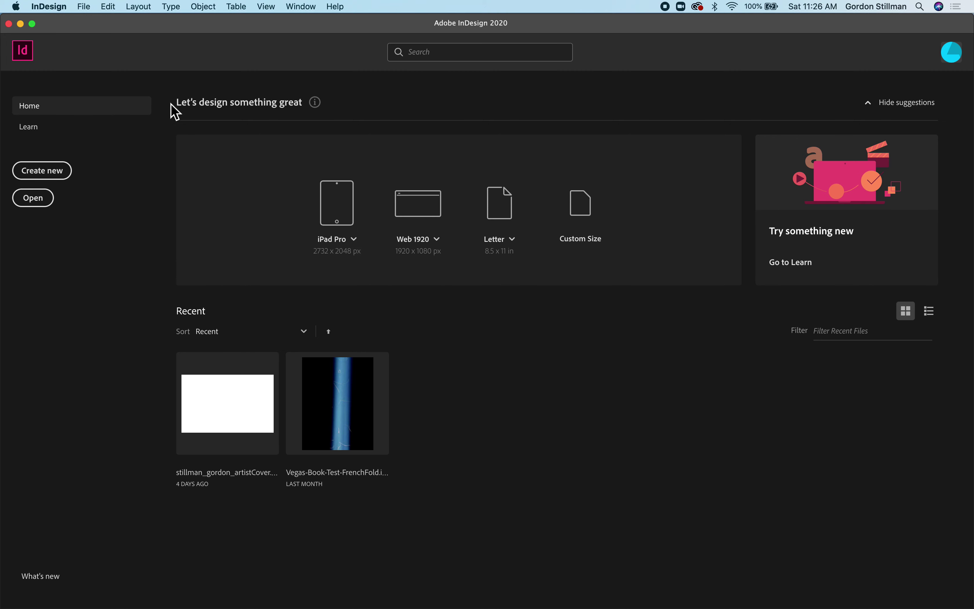
Step: Start a new document from the InDesign Home screen with Create new
left_click(42, 171)
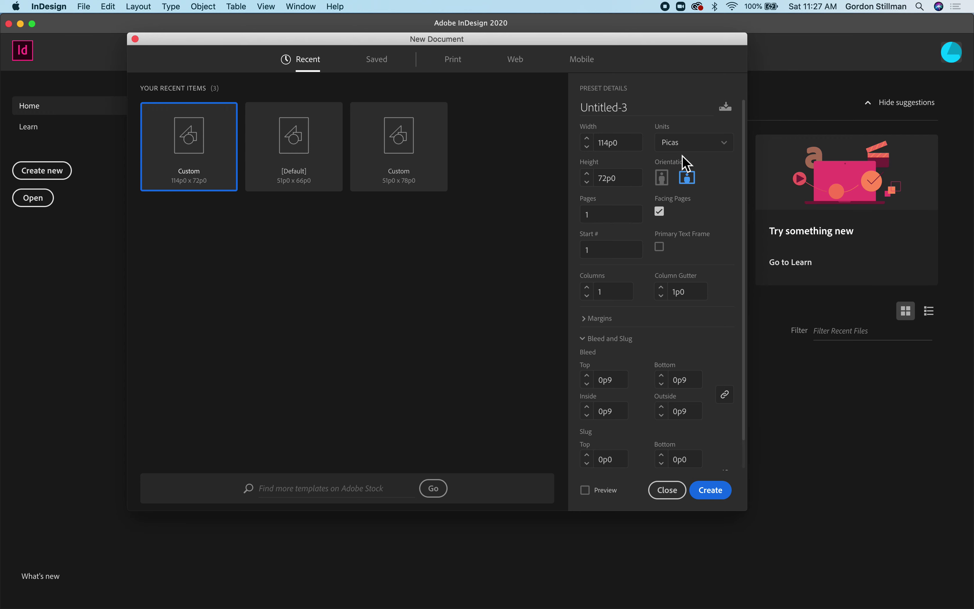
Step: Switch units to inches and create the 19 × 12 in landscape document with 0.125 in bleed
left_click(705, 146)
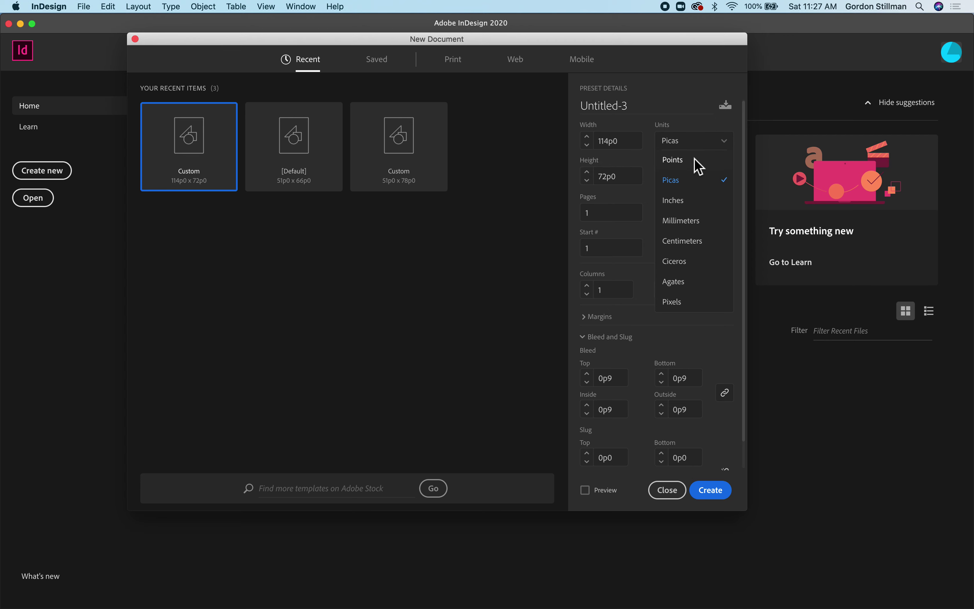
left_click(684, 201)
scroll(691, 209, "down", 1)
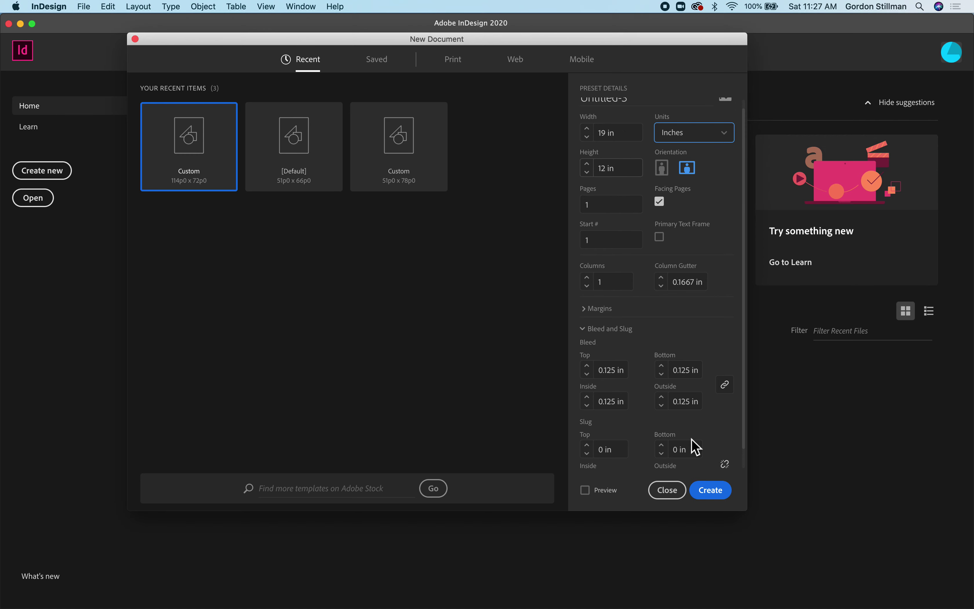
left_click(717, 498)
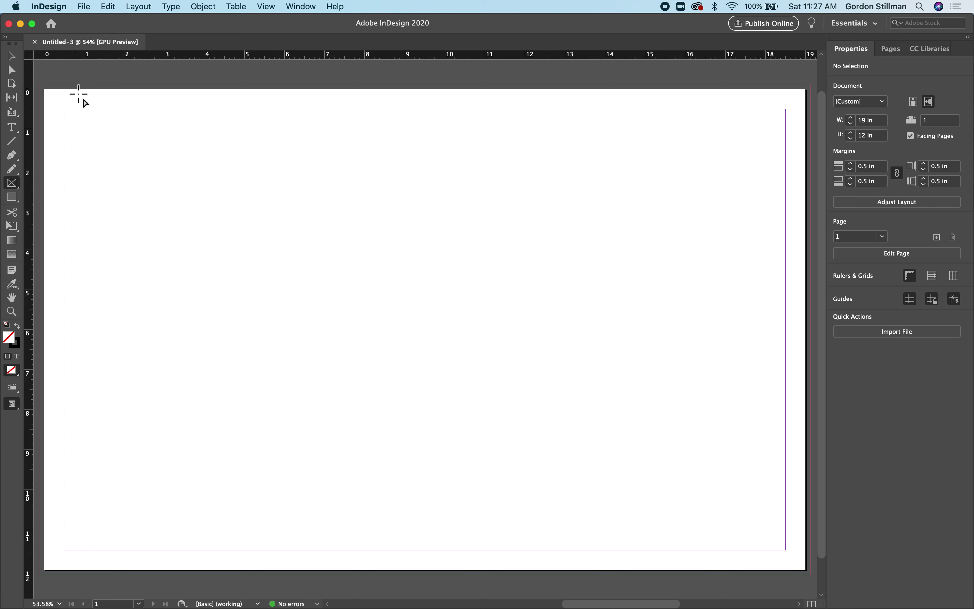
Step: With the Selection tool, drag vertical ruler guides to 9 in and 10 in
left_click(12, 58)
left_click_drag(31, 110, 406, 81)
left_click_drag(33, 161, 445, 97)
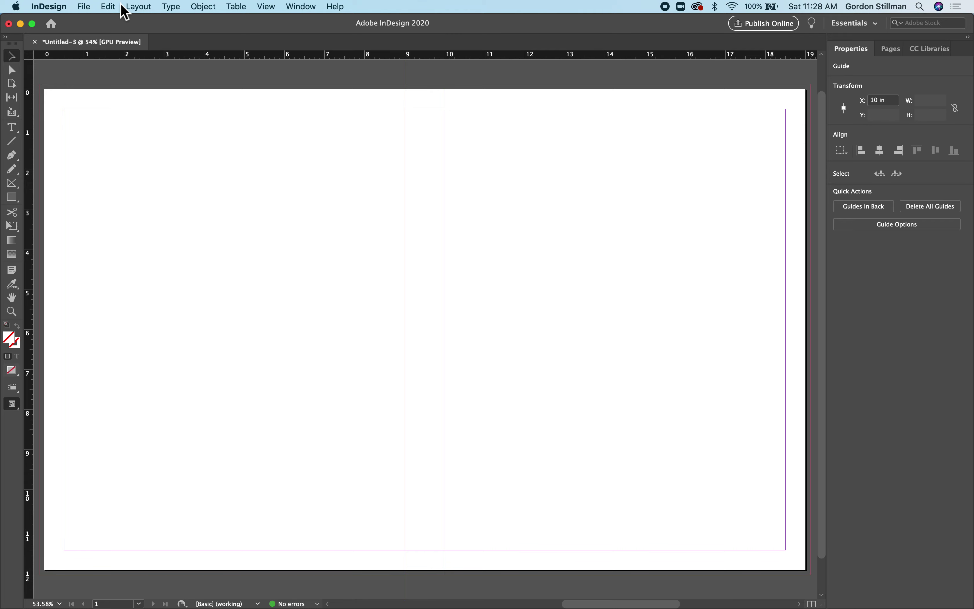
Step: Start another new document using the Print preset Letter - Half
left_click(89, 9)
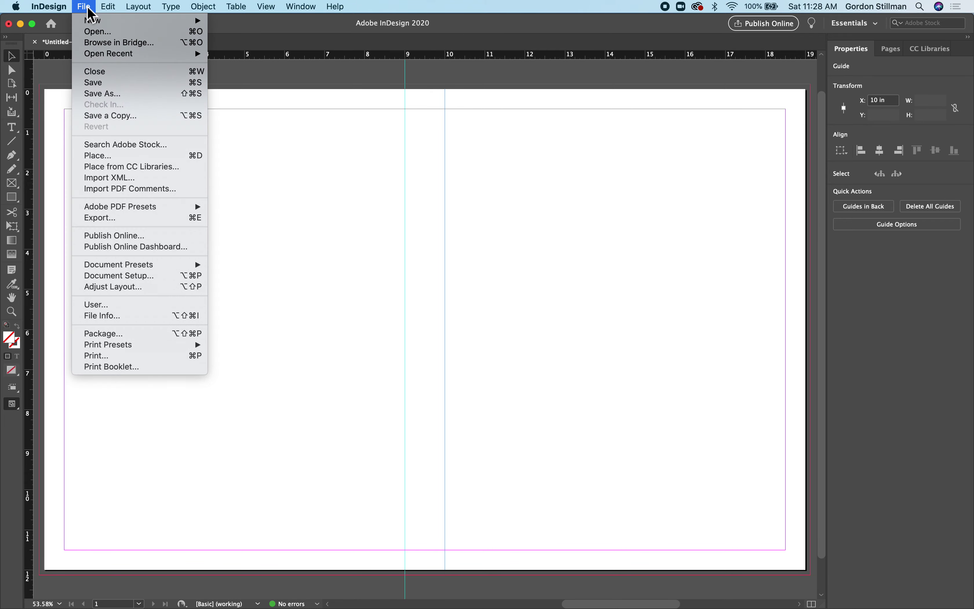
mouse_move(109, 21)
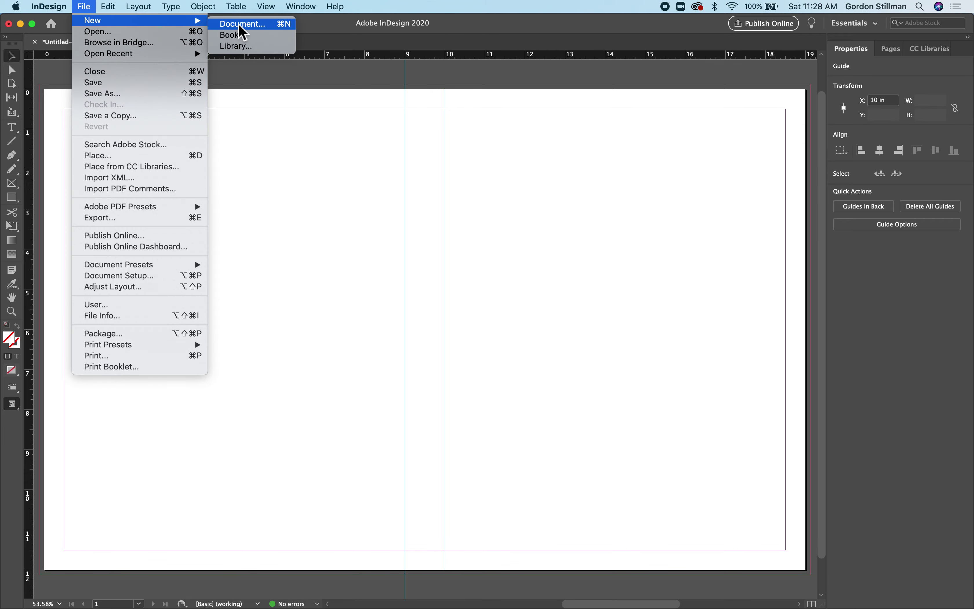
left_click(236, 24)
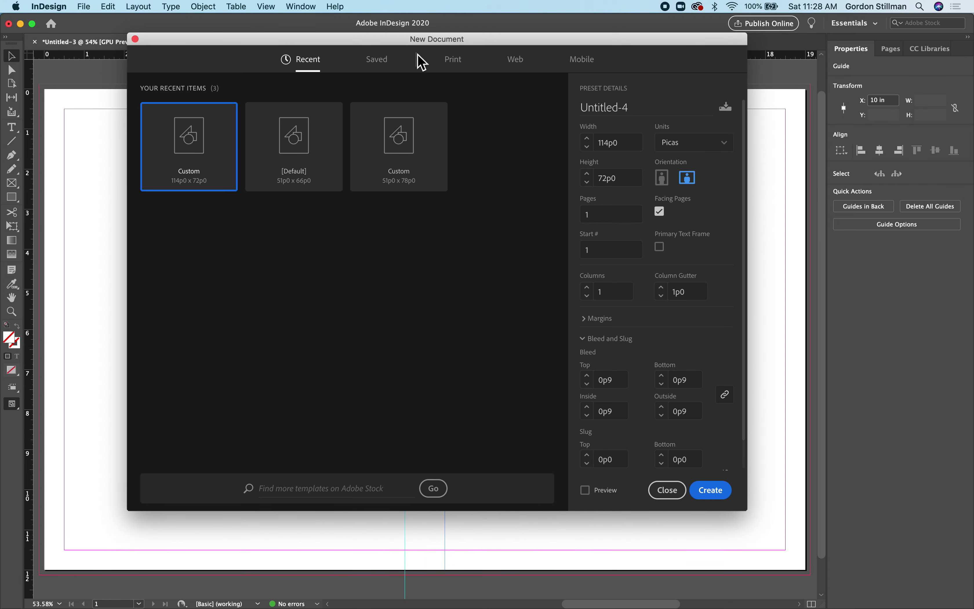
left_click(453, 65)
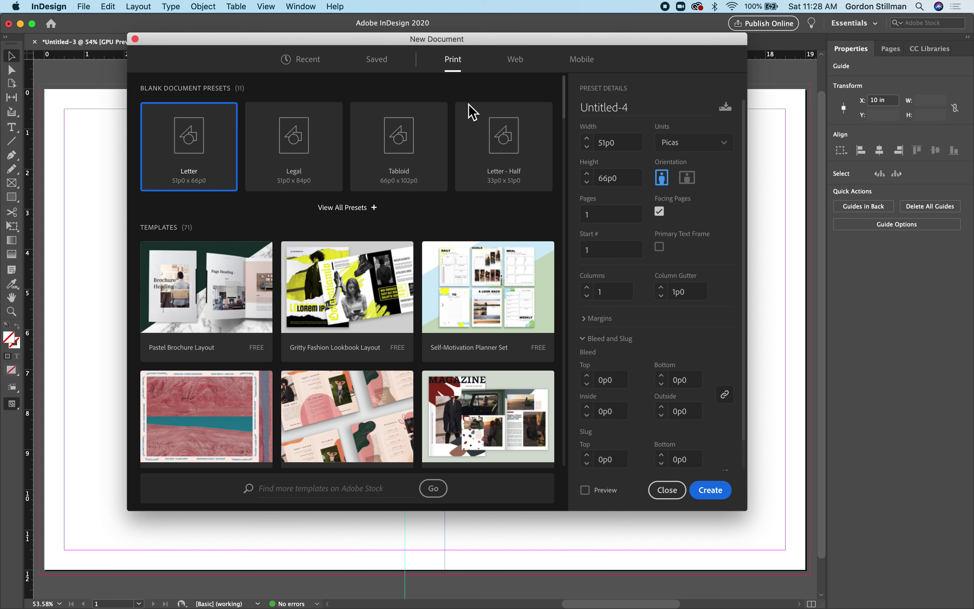
left_click(507, 152)
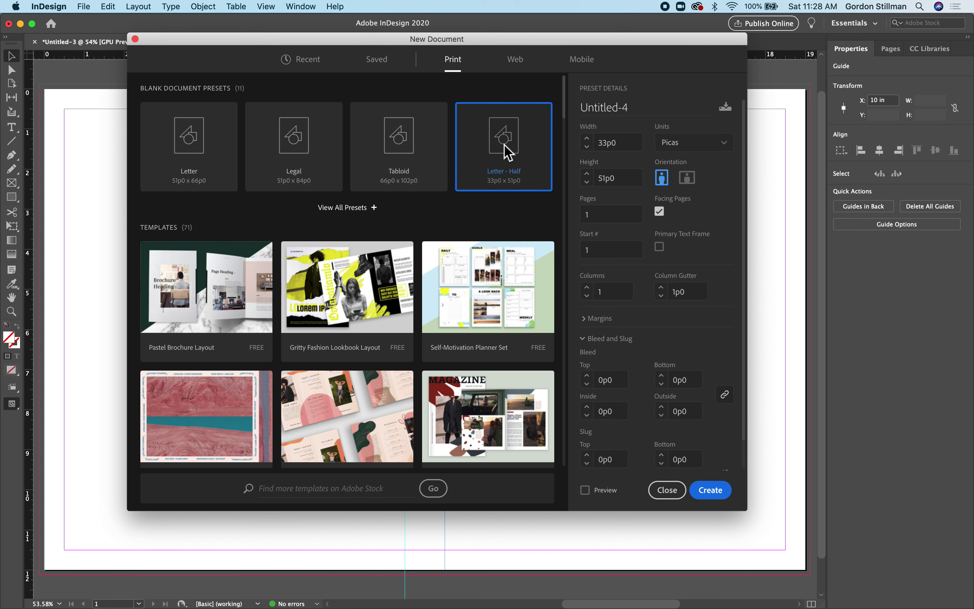
Step: Set units to inches and the page count to 16, then create the document
left_click(729, 149)
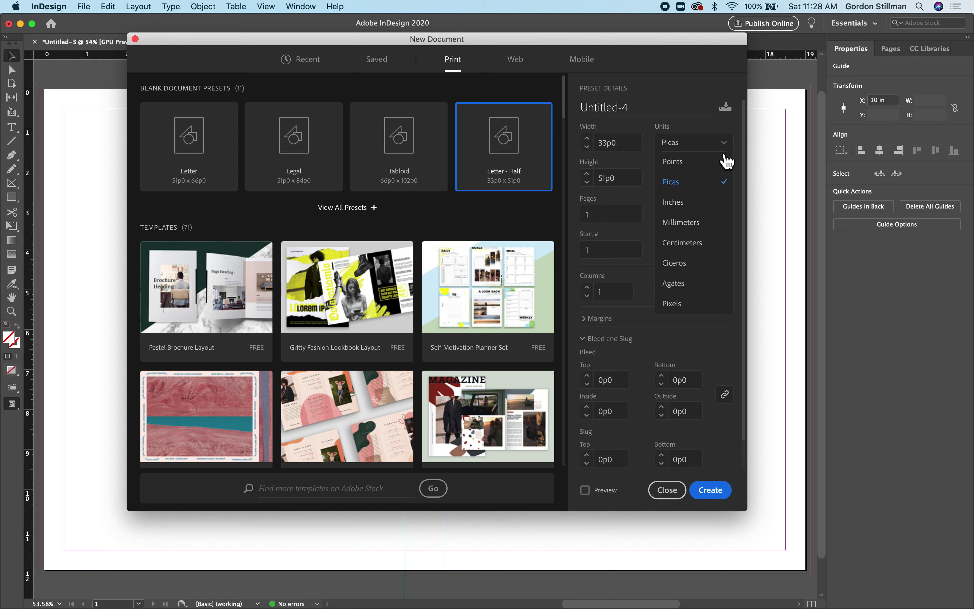
left_click(709, 171)
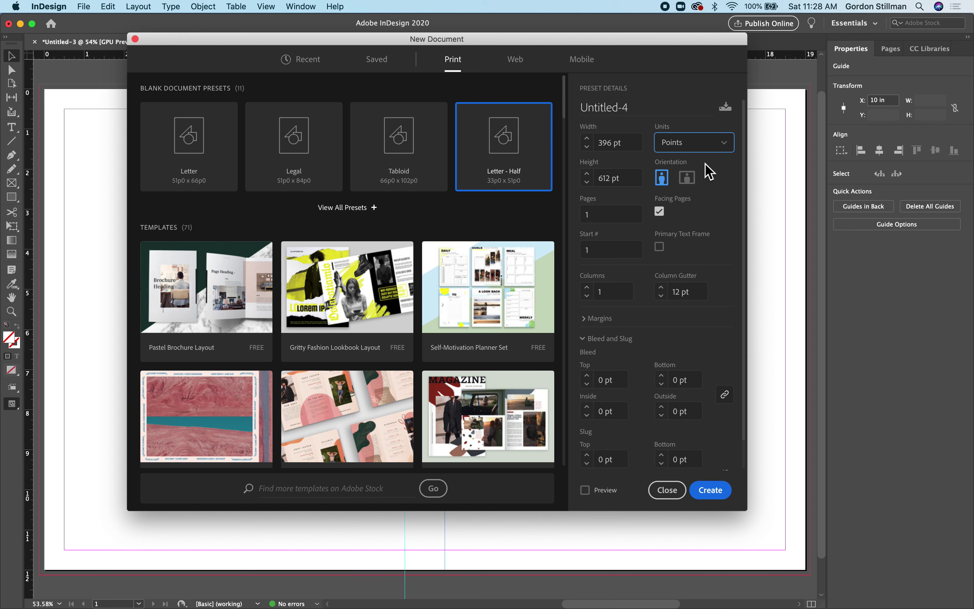
left_click(728, 150)
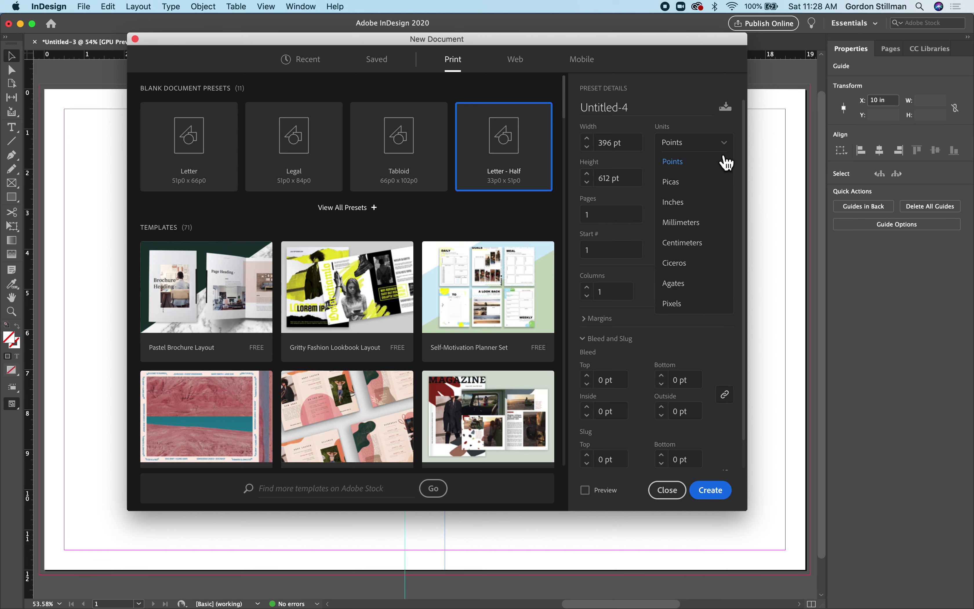
left_click(703, 204)
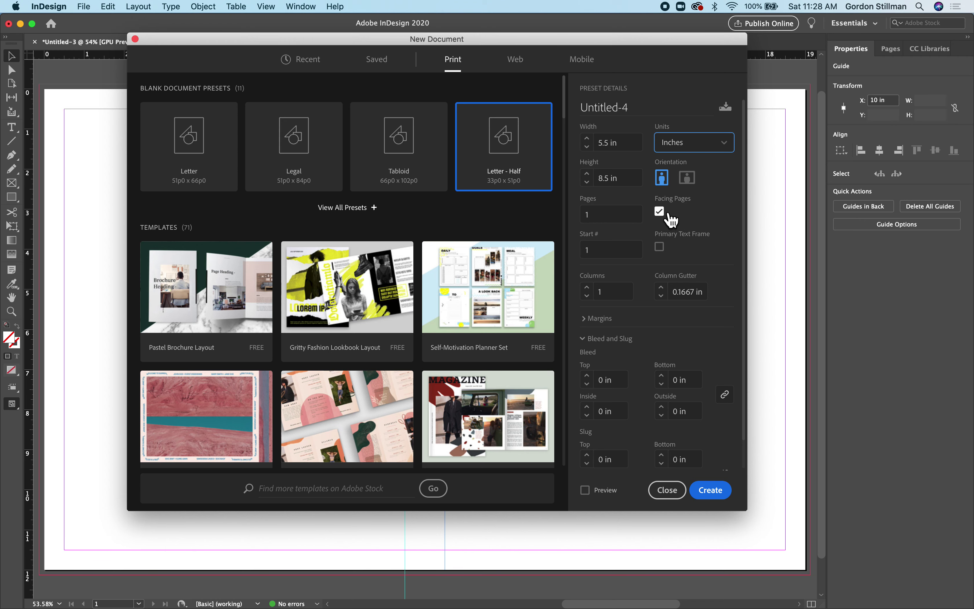
left_click(605, 217)
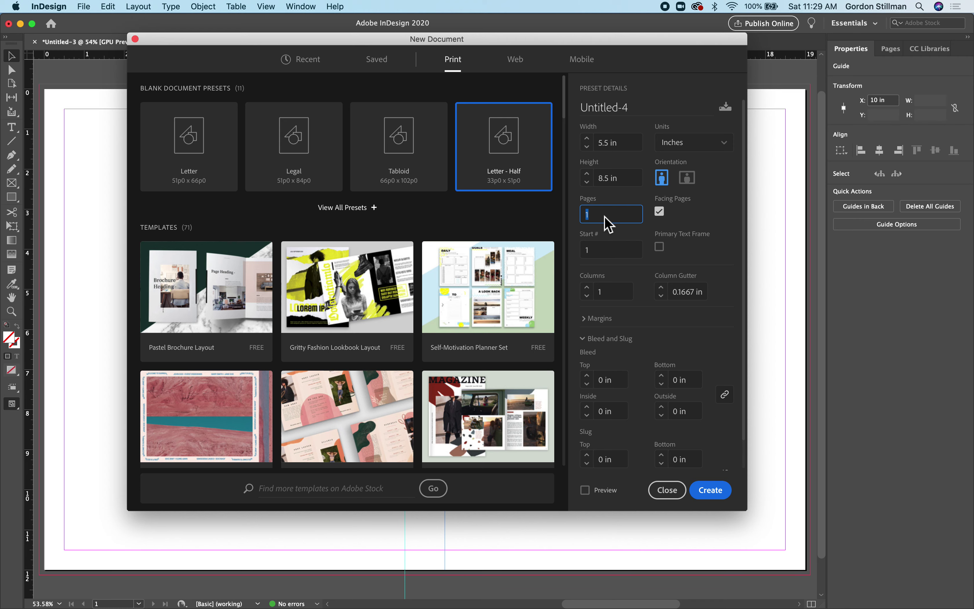
left_click(607, 221)
type("6")
left_click(720, 501)
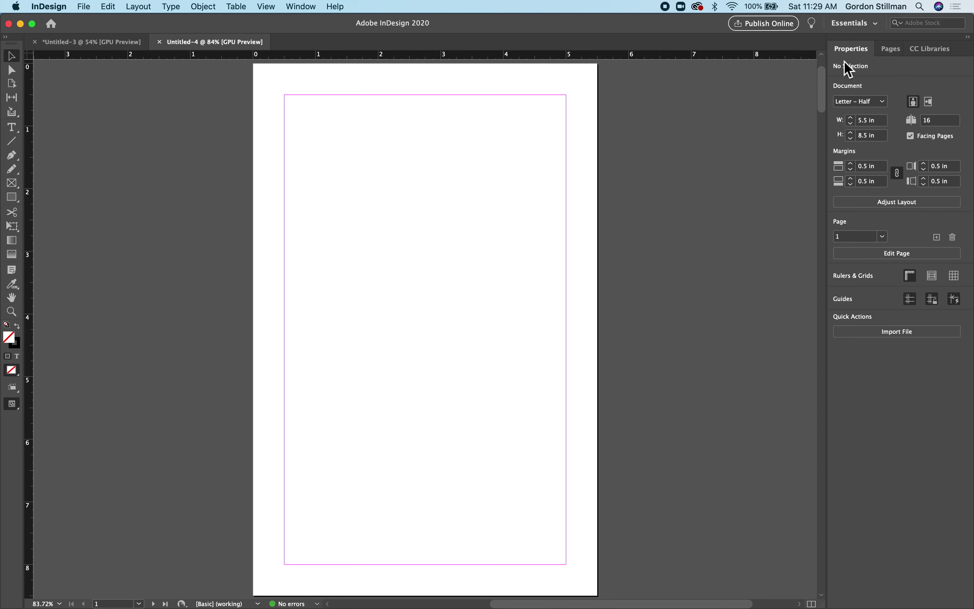
Step: Display the pages 2–3 spread from the Pages panel, then return to the Untitled-3 cover document
left_click(891, 49)
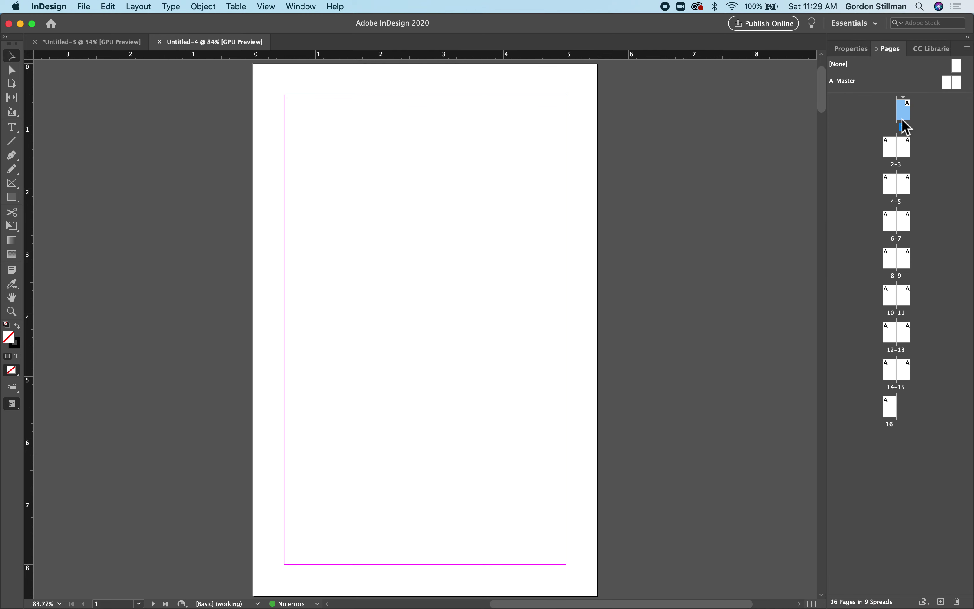
double_click(891, 157)
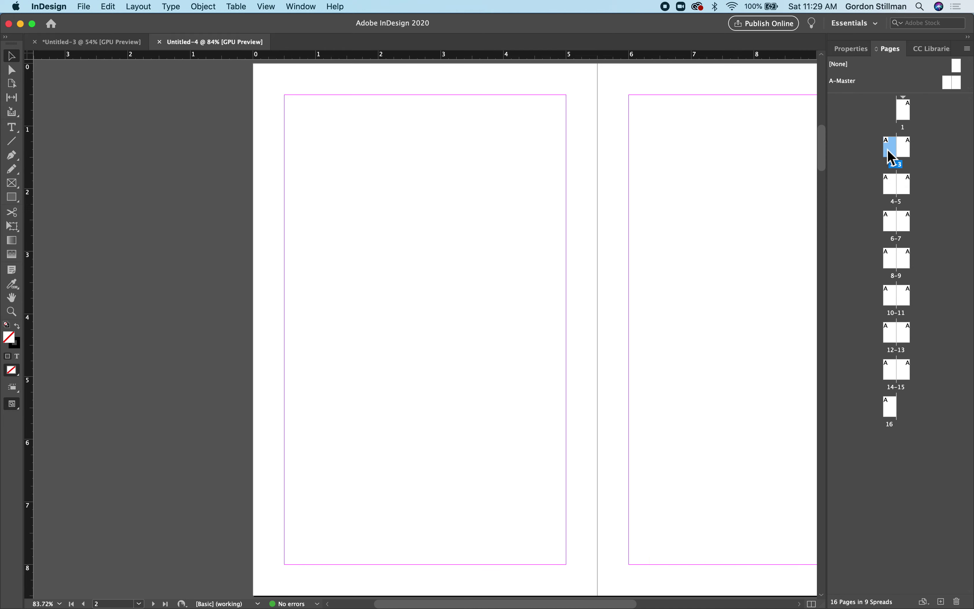
scroll(630, 266, "left", 5)
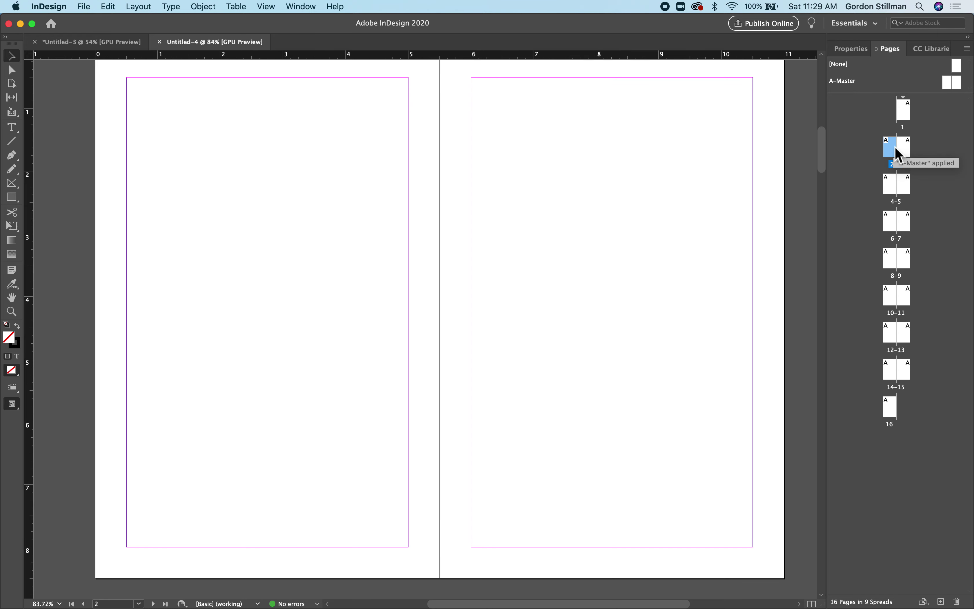
scroll(641, 169, "up", 2)
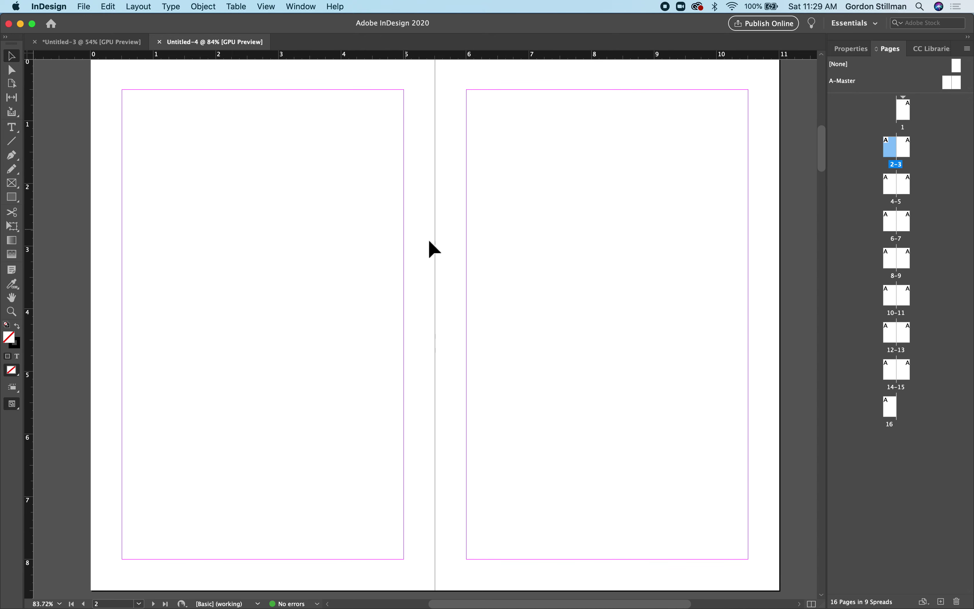
left_click(117, 44)
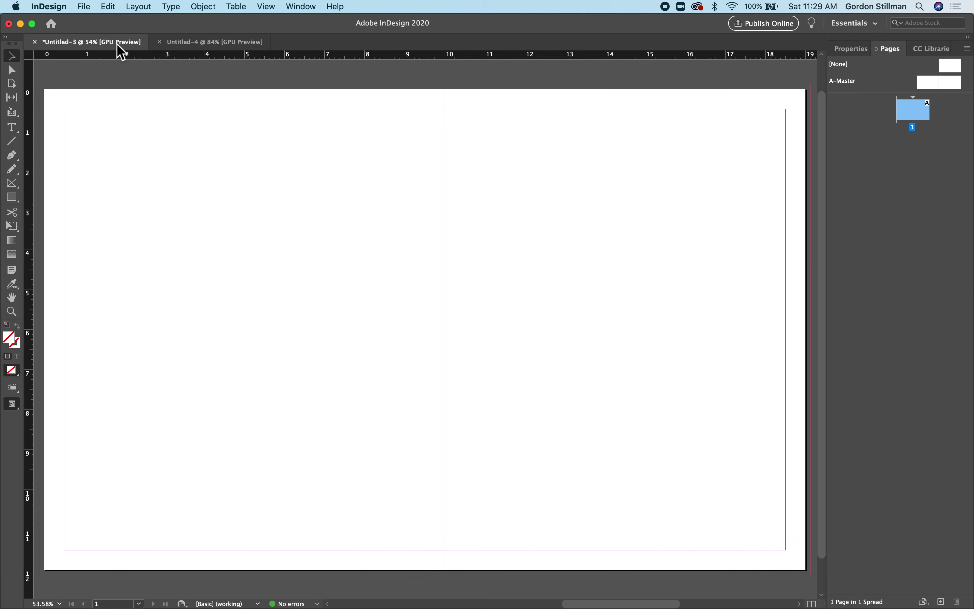
Step: Draw a Rectangle Frame from the top-left margin corner to the 9 in guide at the bottom margin
left_click(11, 183)
mouse_move(65, 110)
left_mouse_down()
mouse_move(172, 300)
mouse_move(357, 524)
mouse_move(405, 551)
left_mouse_up()
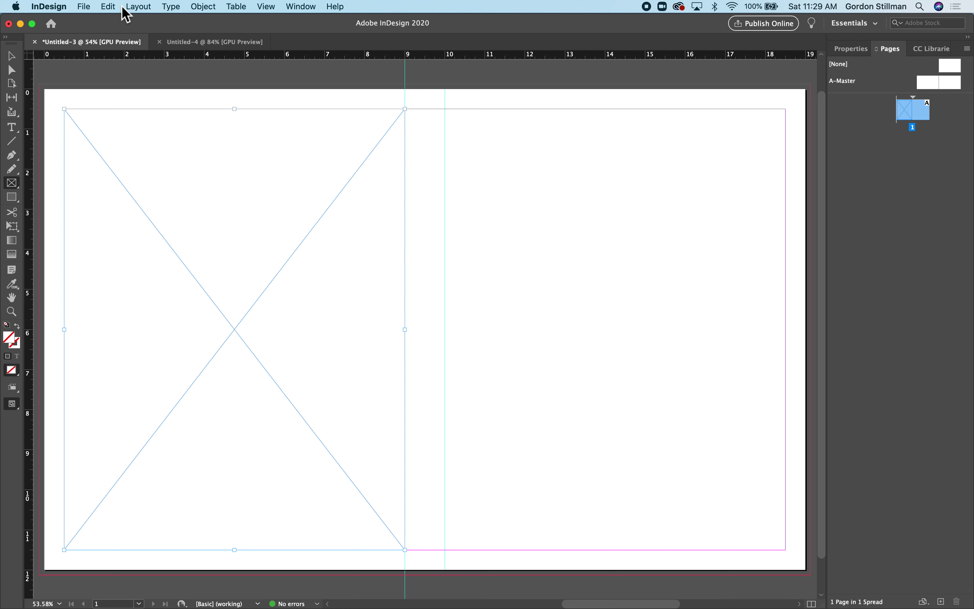
left_click(86, 6)
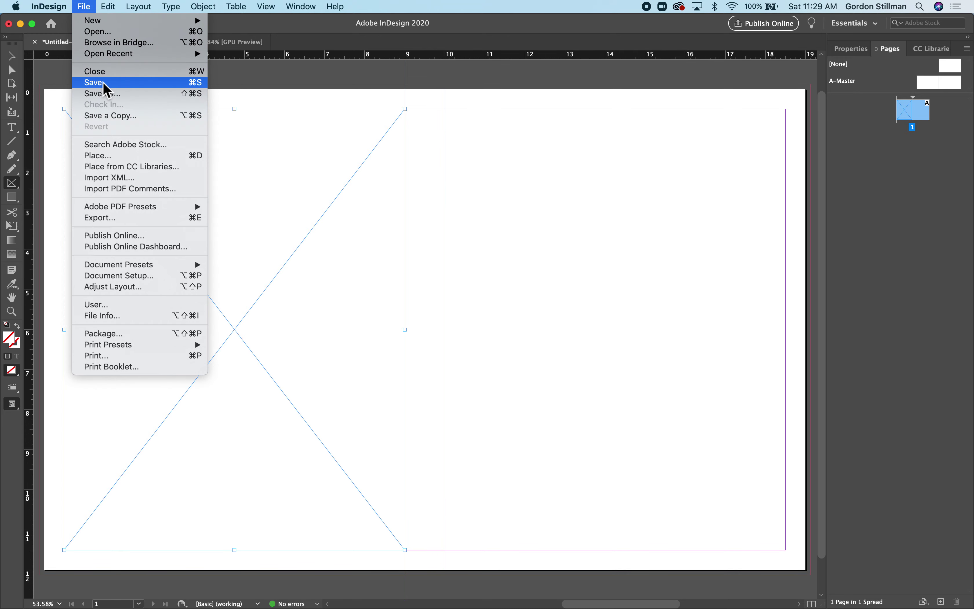
Step: Name the file Book Cover Demo and choose the Desktop as the save location
left_click(105, 91)
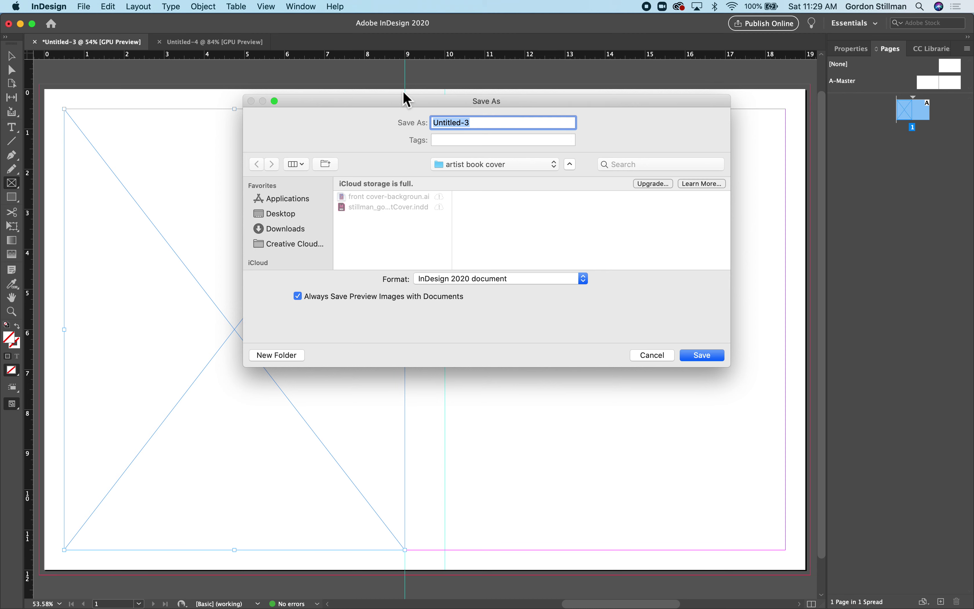
type("Book Cover Demo")
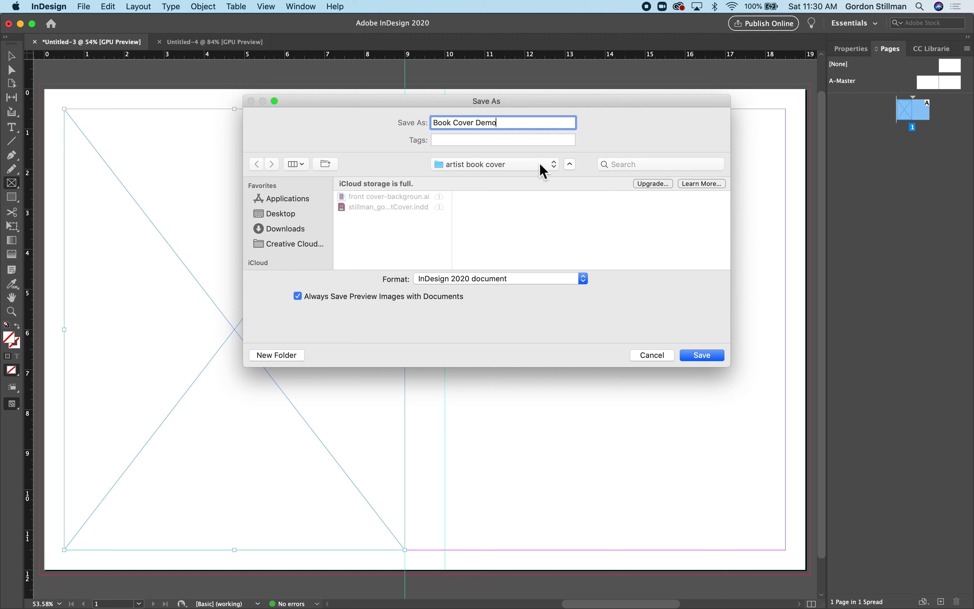
left_click(292, 215)
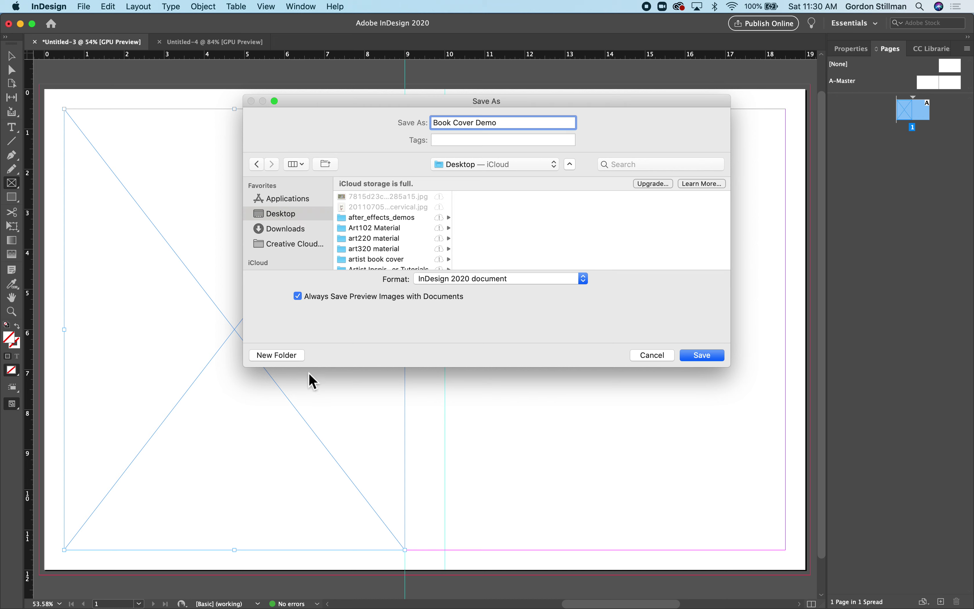
Step: Create a Desktop folder named Book Cover Demo Folder and save the document into it
left_click(278, 355)
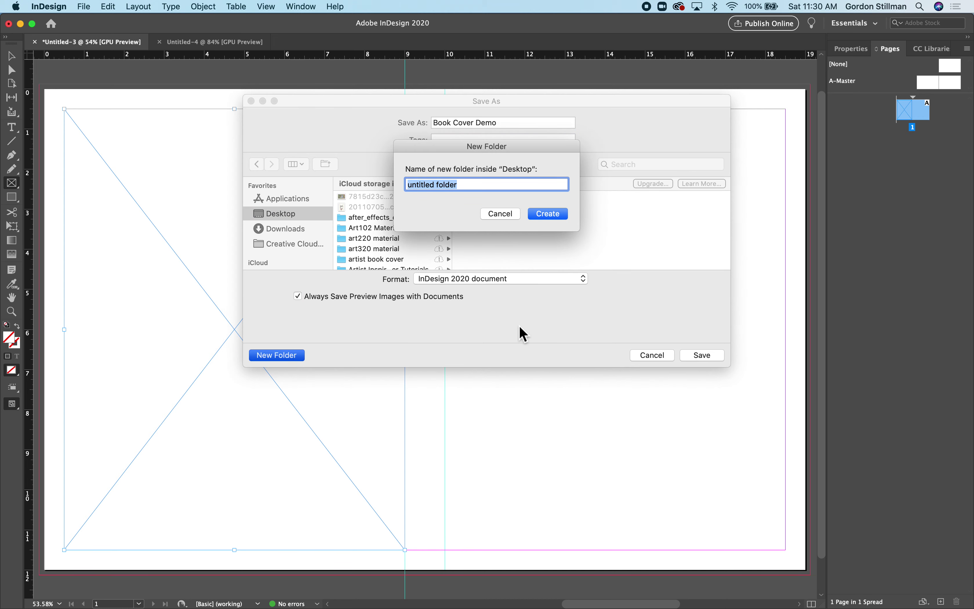
type("Book Cover Demo Folder")
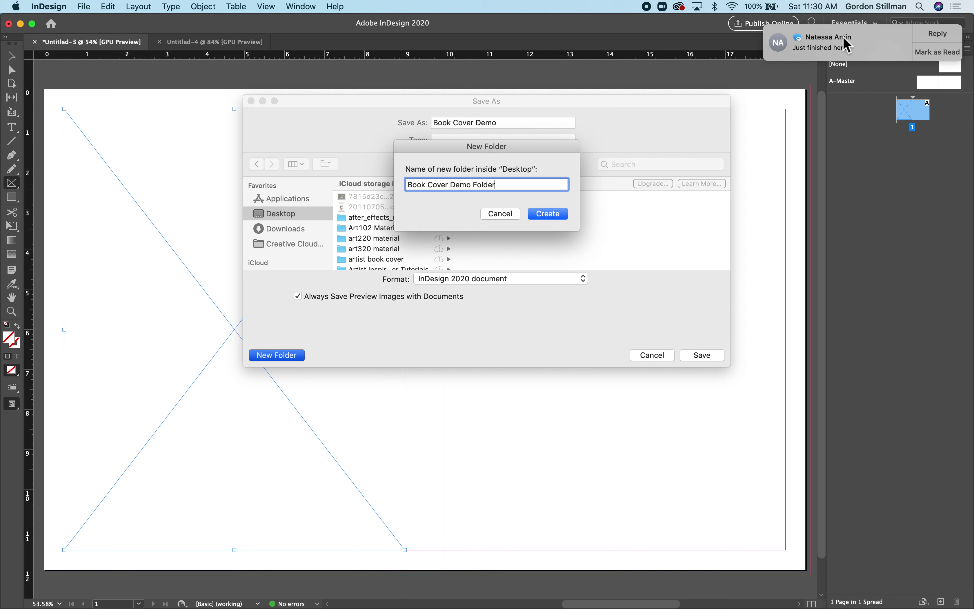
left_click(556, 219)
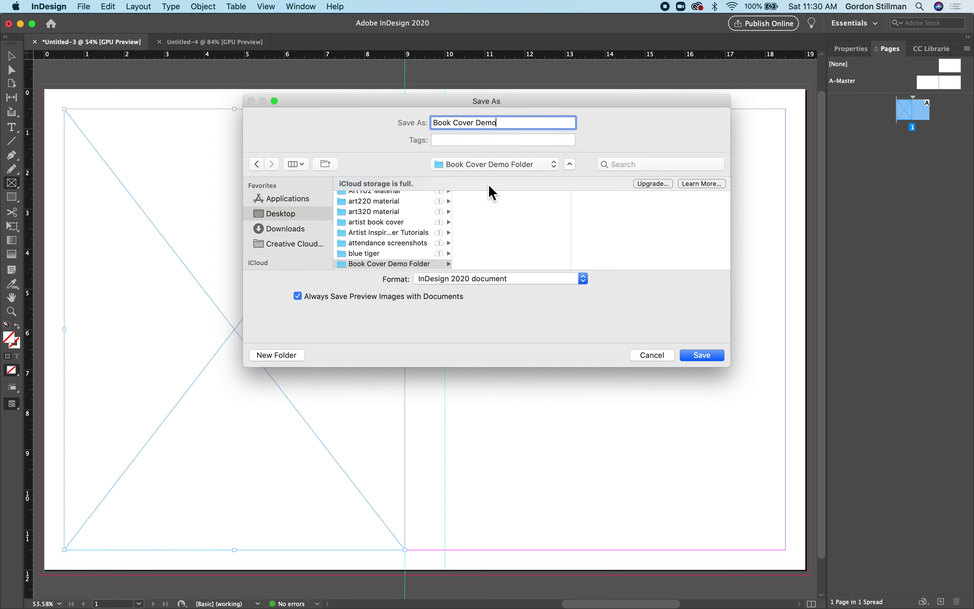
left_click(707, 356)
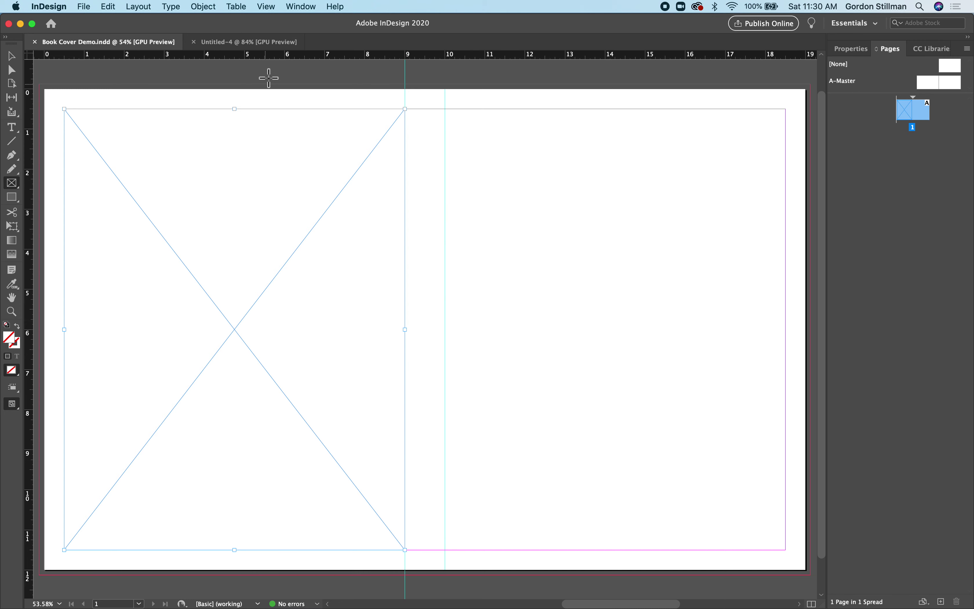